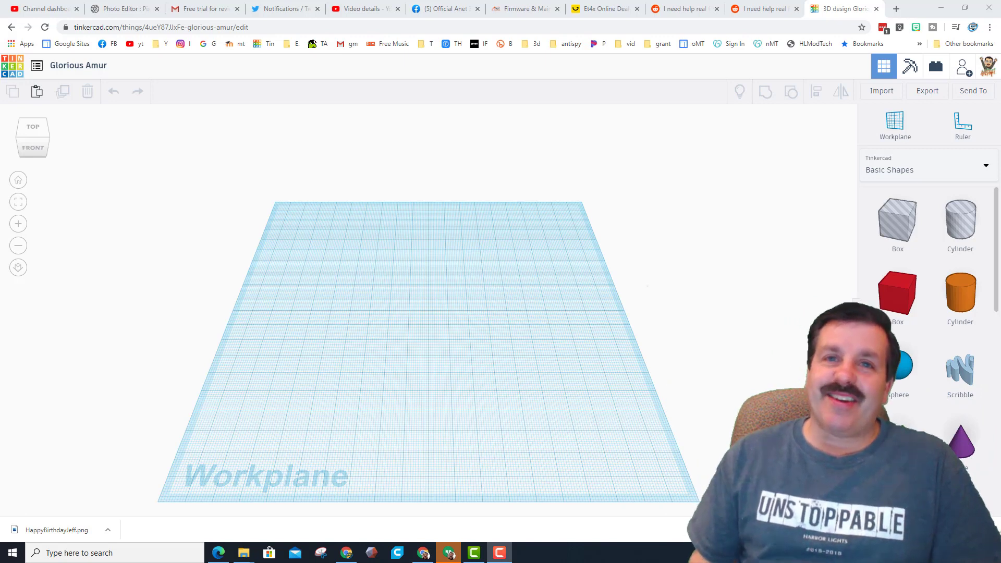
# Step: Add a red box scaled uniformly to a 10 mm cube and set the snap grid to 5.0 mm
pyautogui.moveTo(900, 303); pyautogui.dragTo(439, 356)
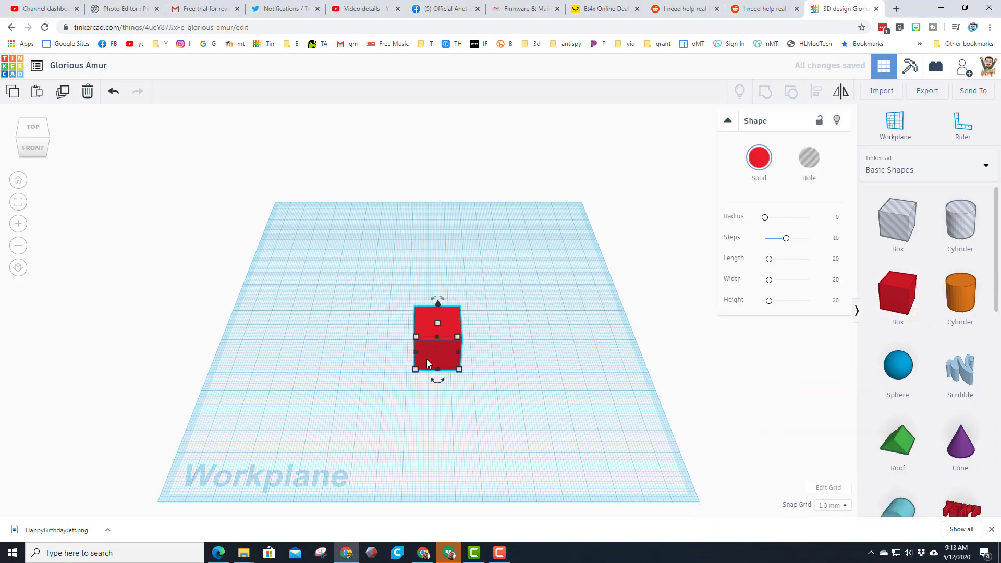
pyautogui.click(17, 135)
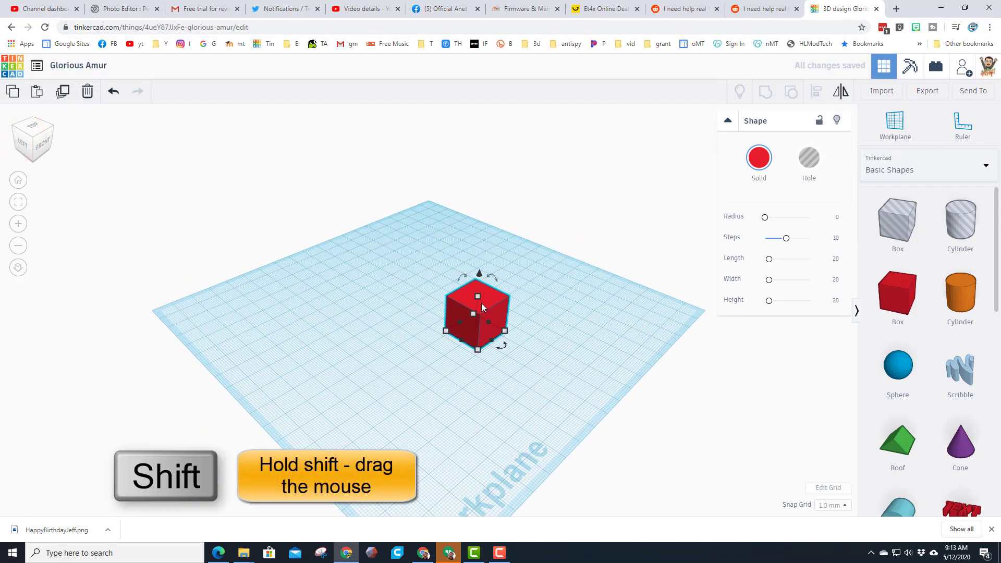
pyautogui.keyDown('shift'); pyautogui.moveTo(478, 296); pyautogui.dragTo(525, 322); pyautogui.keyUp('shift')
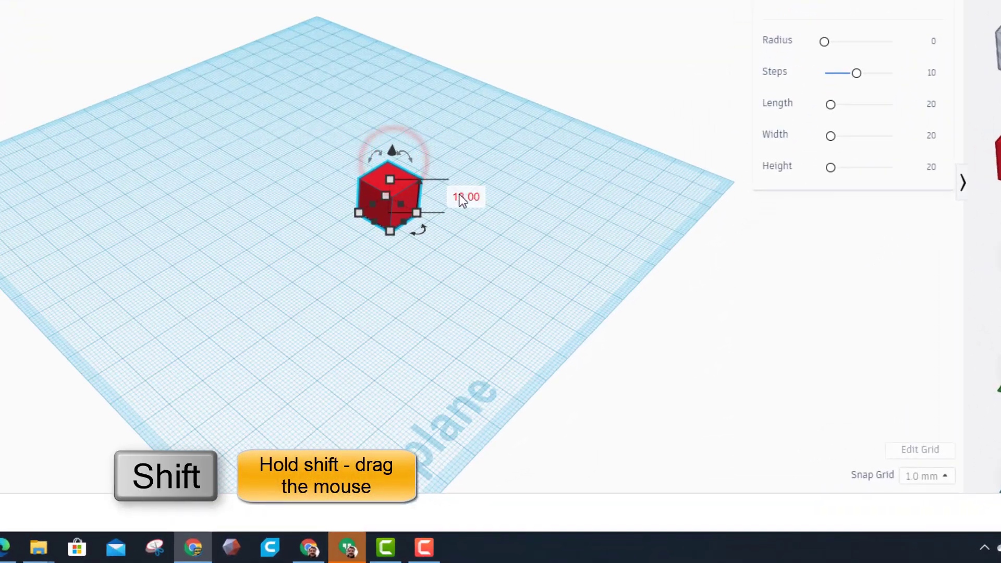
pyautogui.click(460, 197)
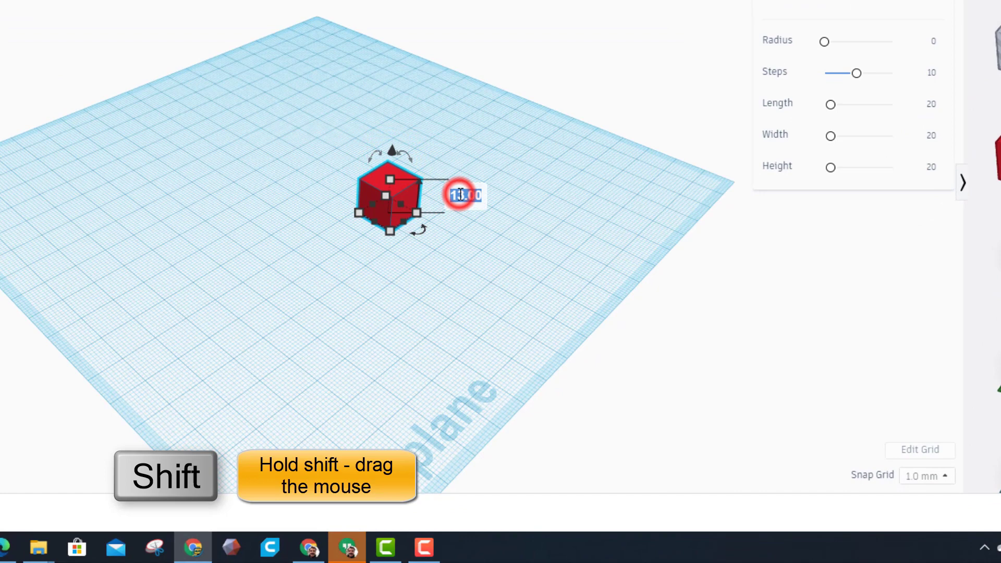
pyautogui.write('10')
pyautogui.press('Return')
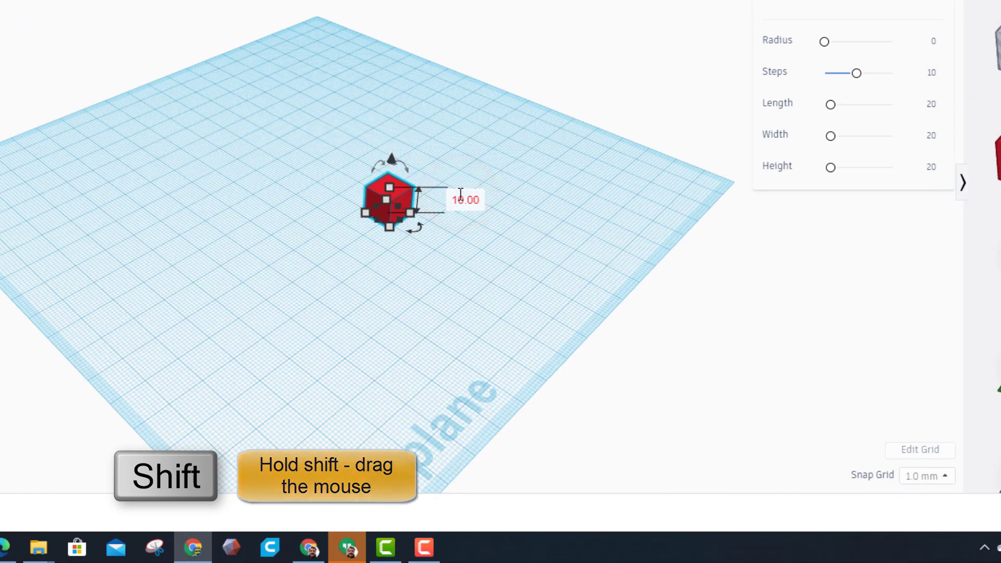
pyautogui.click(930, 478)
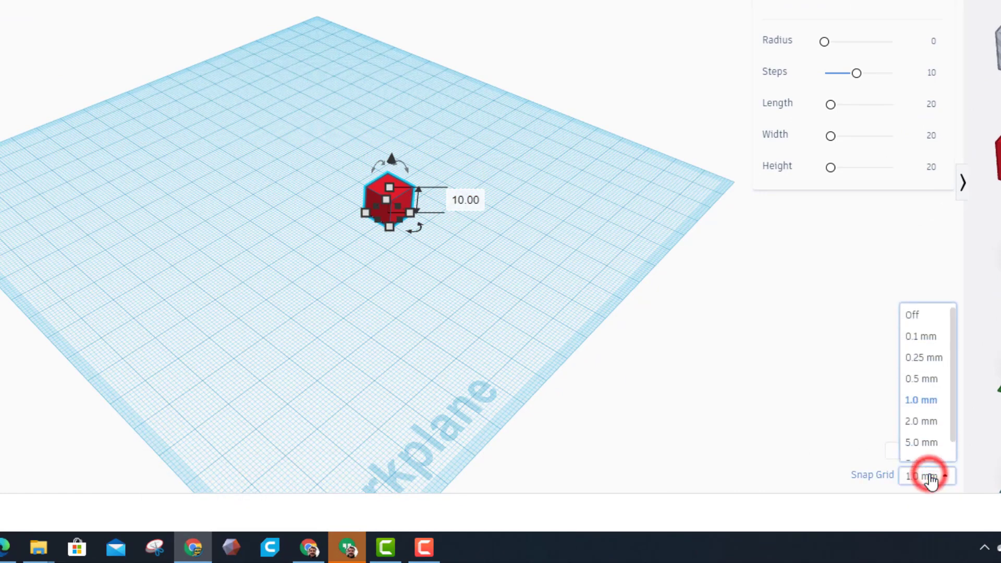
pyautogui.click(922, 442)
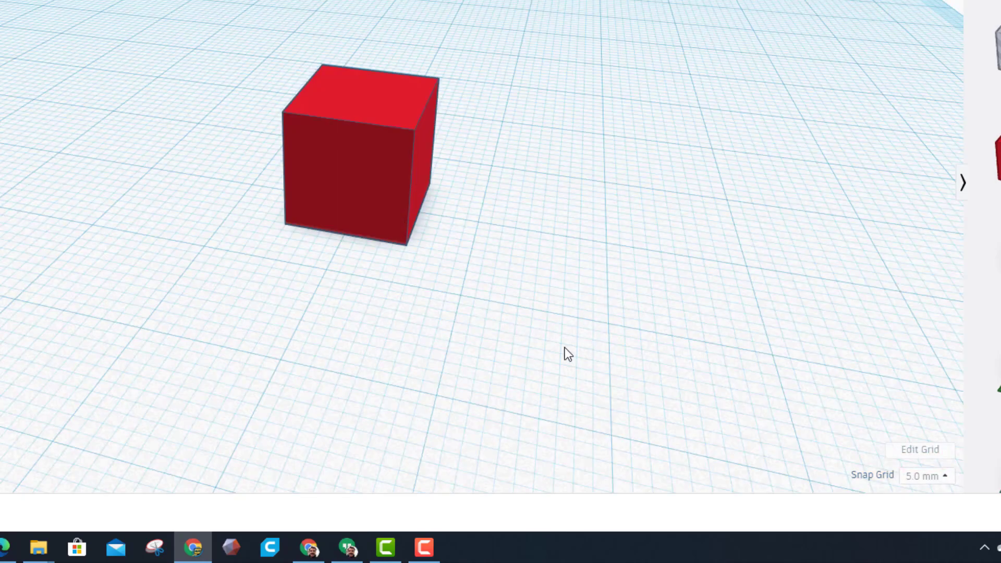
# Step: Move the red cube and squash it into an upright tile 0.01 mm thick, viewed head-on
pyautogui.moveTo(365, 195); pyautogui.dragTo(292, 229)
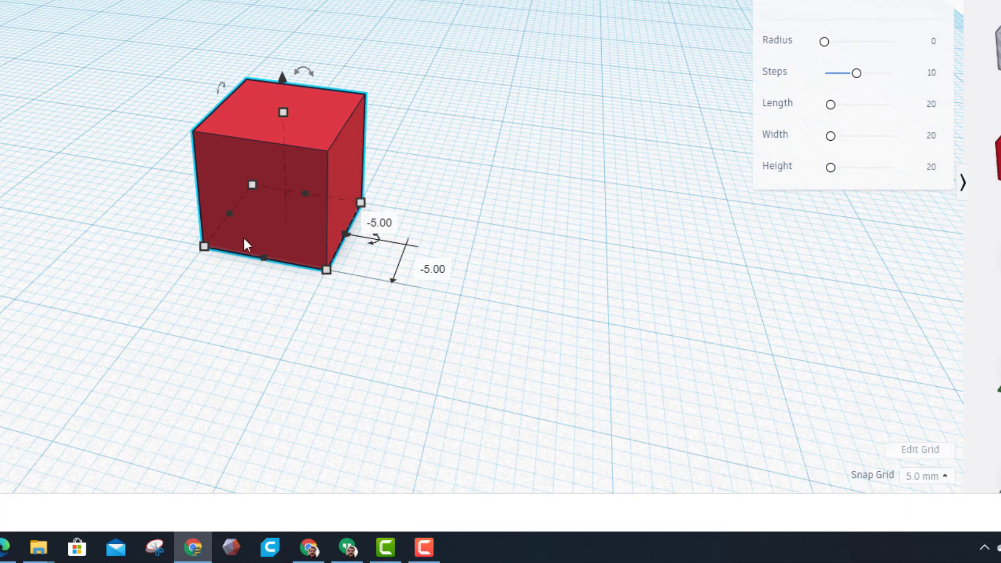
pyautogui.moveTo(227, 216); pyautogui.dragTo(324, 239)
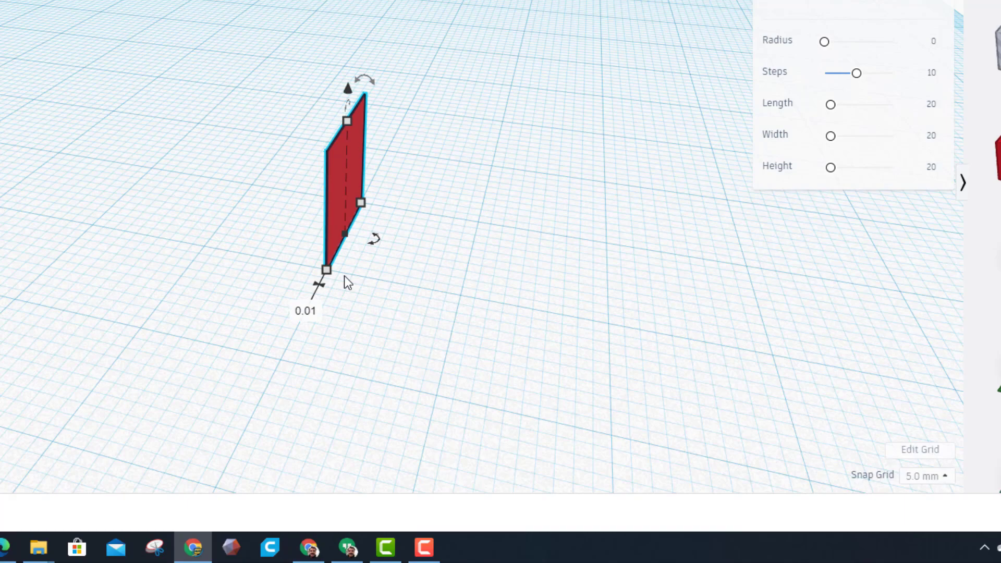
pyautogui.moveTo(480, 315); pyautogui.dragTo(922, 515, button='right')
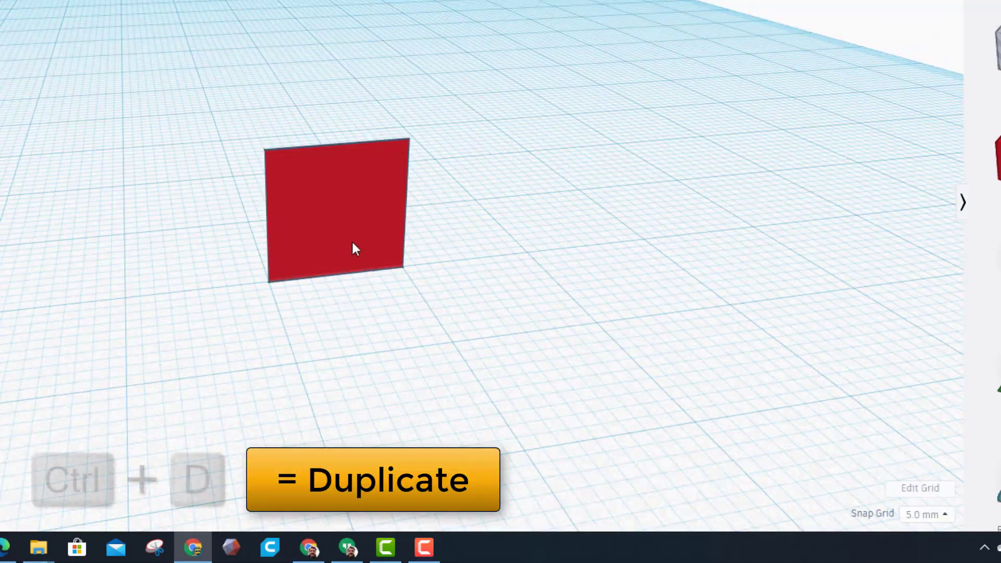
# Step: Duplicate the red tile twice, lining the copies up side by side in a row of three
pyautogui.click(337, 217)
pyautogui.hotkey('ctrl', 'd')
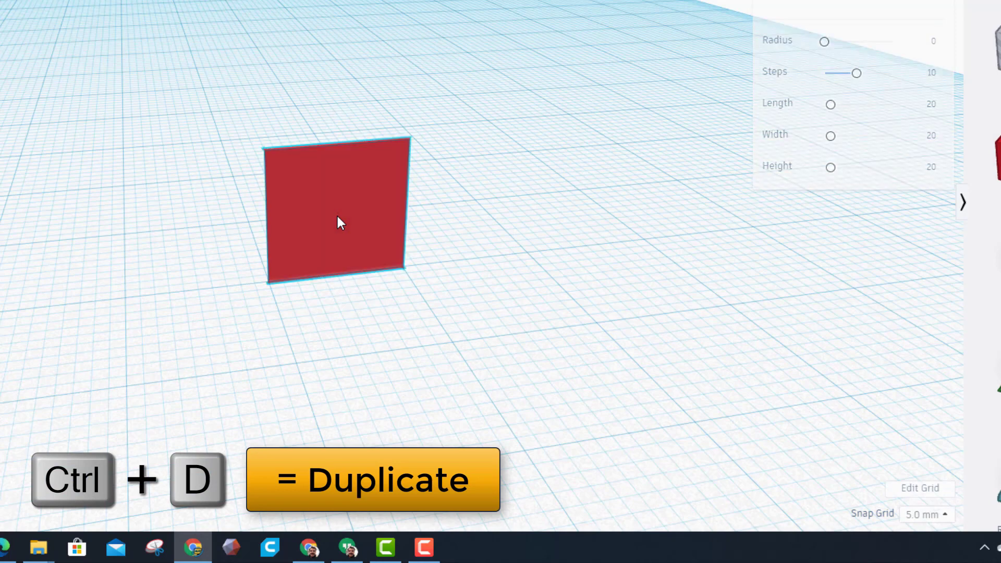
pyautogui.press('Left')
pyautogui.press('Left')
pyautogui.press('Left')
pyautogui.press('Left')
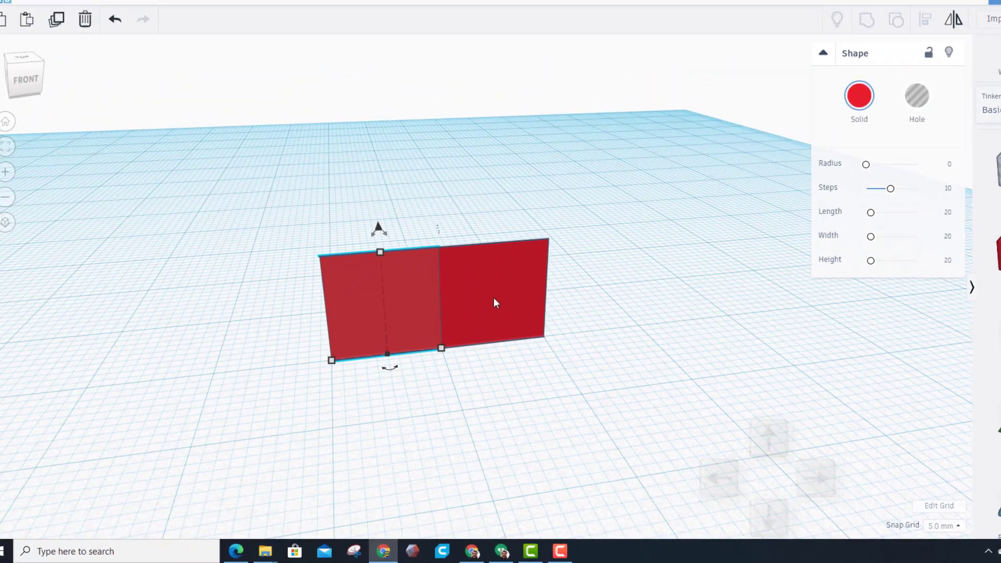
pyautogui.hotkey('ctrl', 'd')
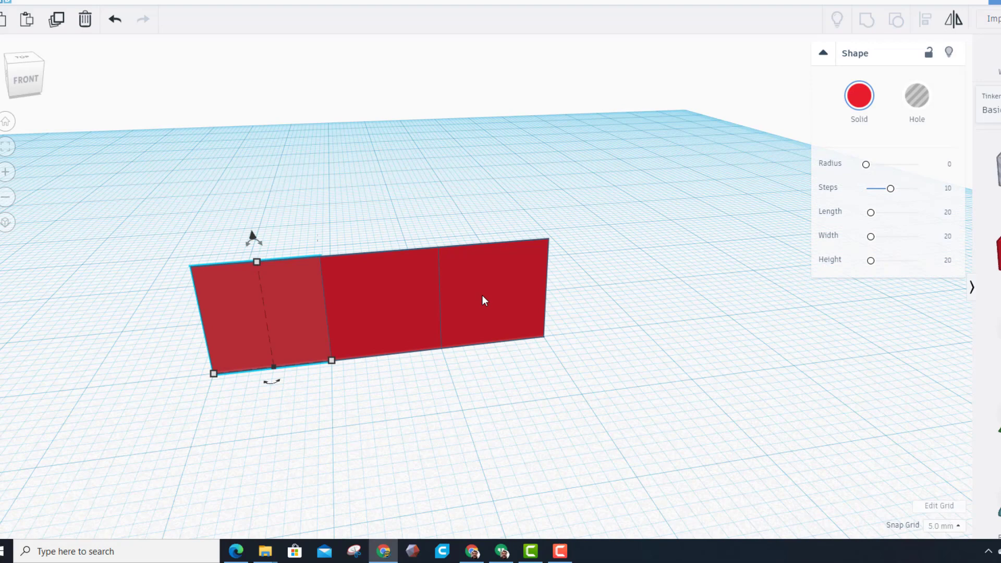
# Step: Select the three-tile row and stack two copies above it to form a 3x3 wall
pyautogui.click(170, 329)
pyautogui.moveTo(161, 280); pyautogui.dragTo(569, 426)
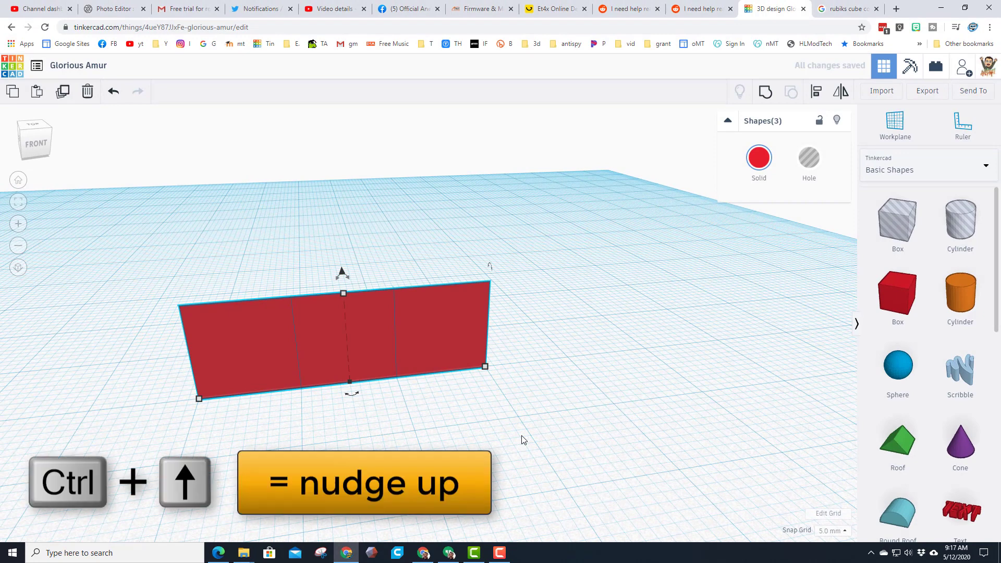
pyautogui.hotkey('ctrl', 'Up')
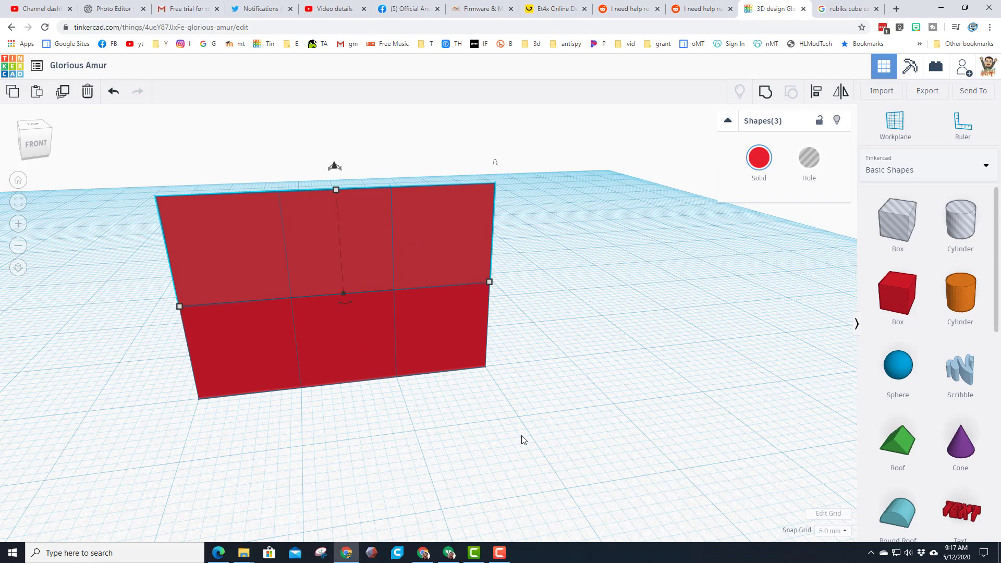
pyautogui.hotkey('ctrl', 'Up')
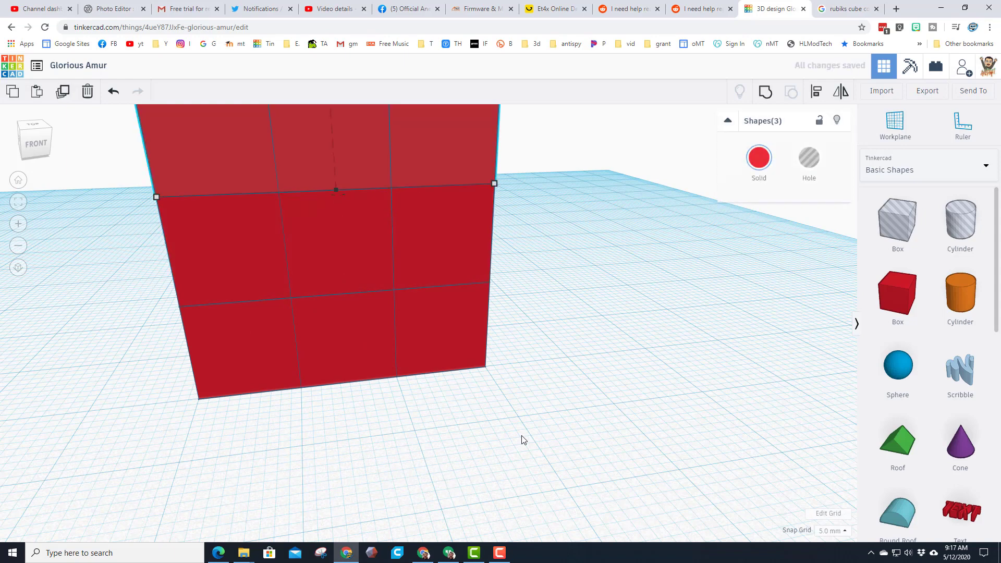
pyautogui.scroll(-3, 413, 458)
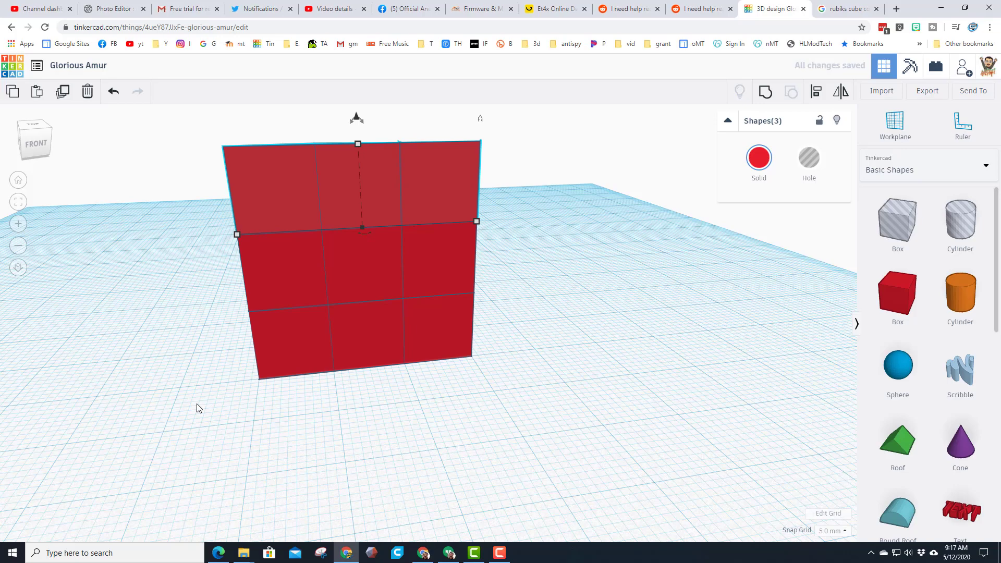
# Step: Select all nine red tiles and duplicate the panel, shifting the copy to the left
pyautogui.moveTo(197, 406); pyautogui.dragTo(542, 425, button='right')
pyautogui.click(545, 426)
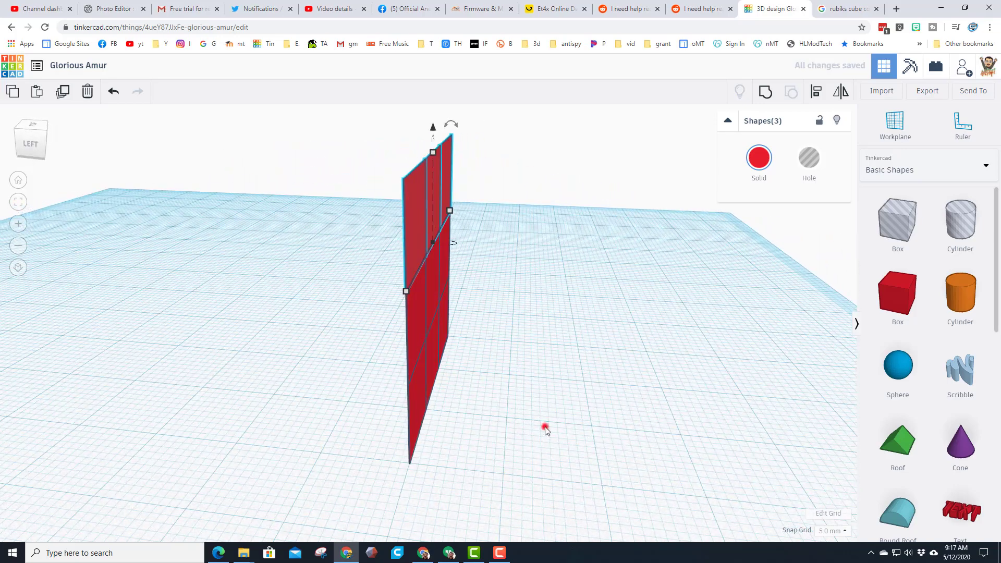
pyautogui.scroll(-1, 422, 417)
pyautogui.moveTo(346, 203); pyautogui.dragTo(500, 421)
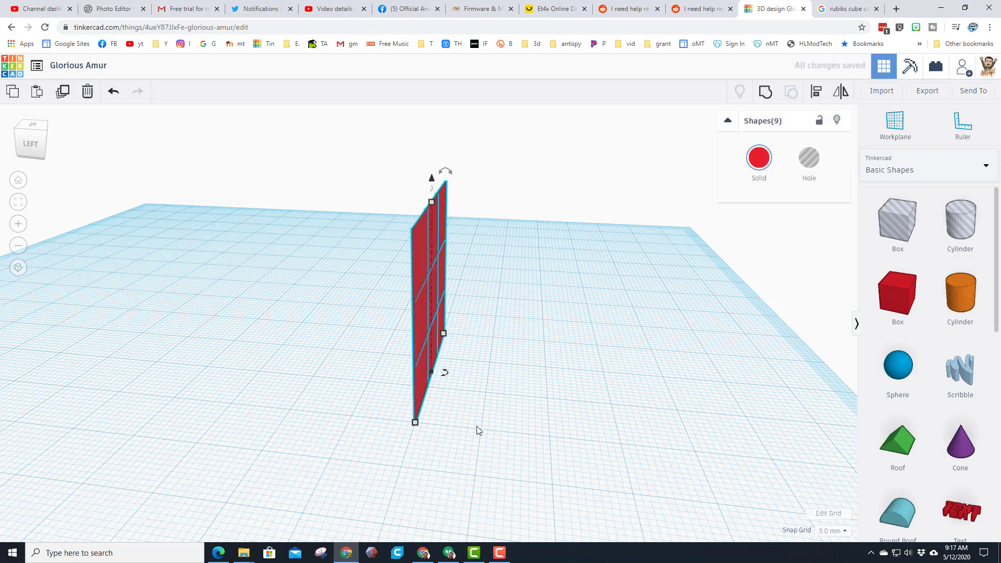
pyautogui.hotkey('ctrl', 'd')
pyautogui.press('Left')
pyautogui.press('Left')
pyautogui.press('Left')
pyautogui.press('Left')
pyautogui.press('Left')
pyautogui.press('Left')
pyautogui.press('Left')
pyautogui.press('Left')
pyautogui.press('Left')
pyautogui.press('Left')
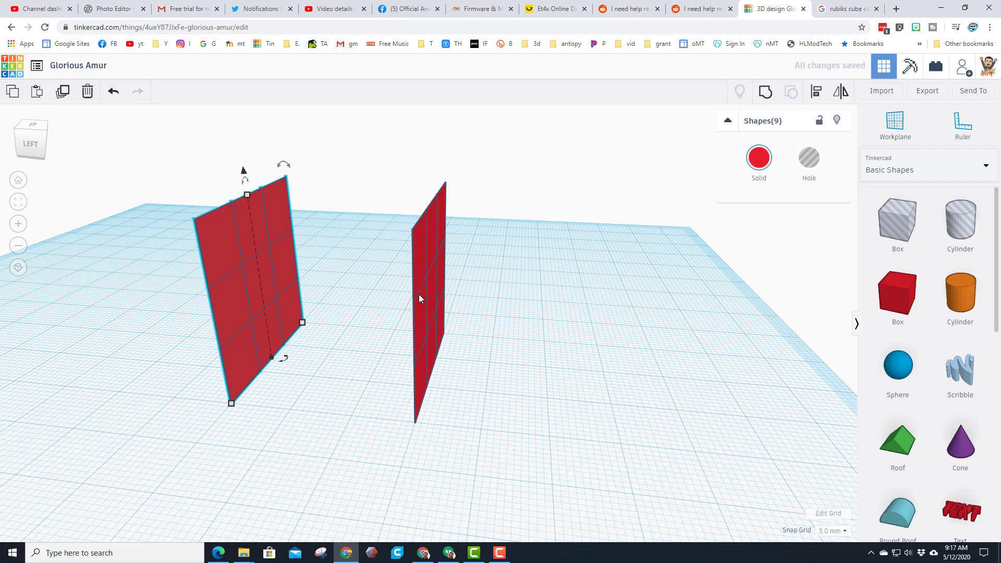
# Step: Colour the copied panel orange, then select both the red and orange panels
pyautogui.click(760, 158)
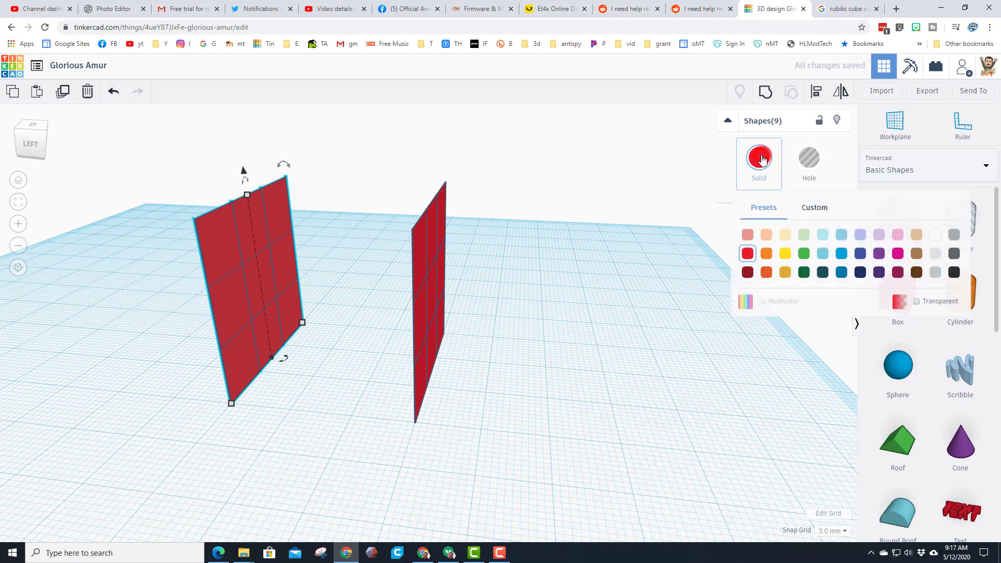
pyautogui.click(767, 255)
pyautogui.moveTo(330, 358); pyautogui.dragTo(374, 339, button='right')
pyautogui.click(374, 339)
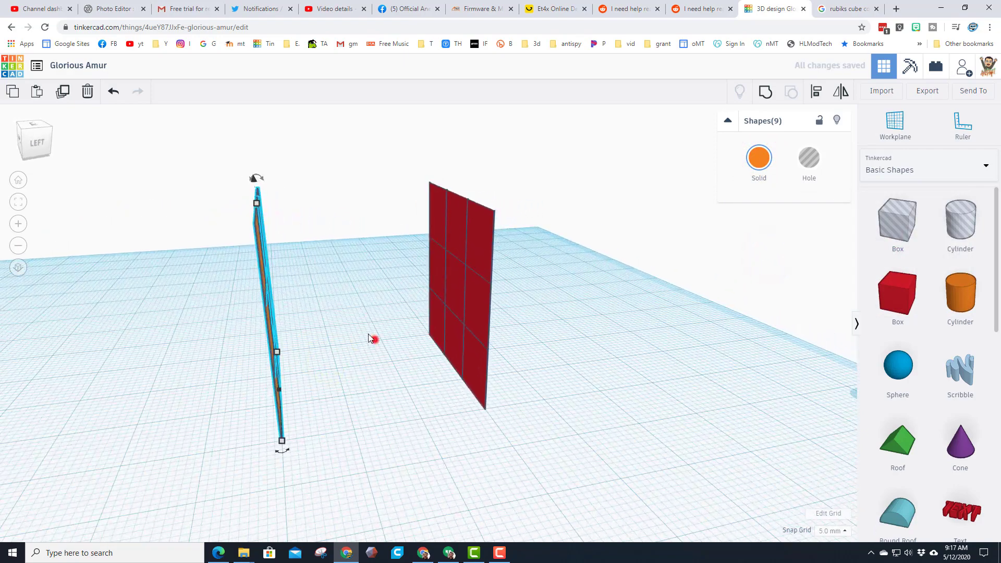
pyautogui.moveTo(171, 147); pyautogui.dragTo(538, 495)
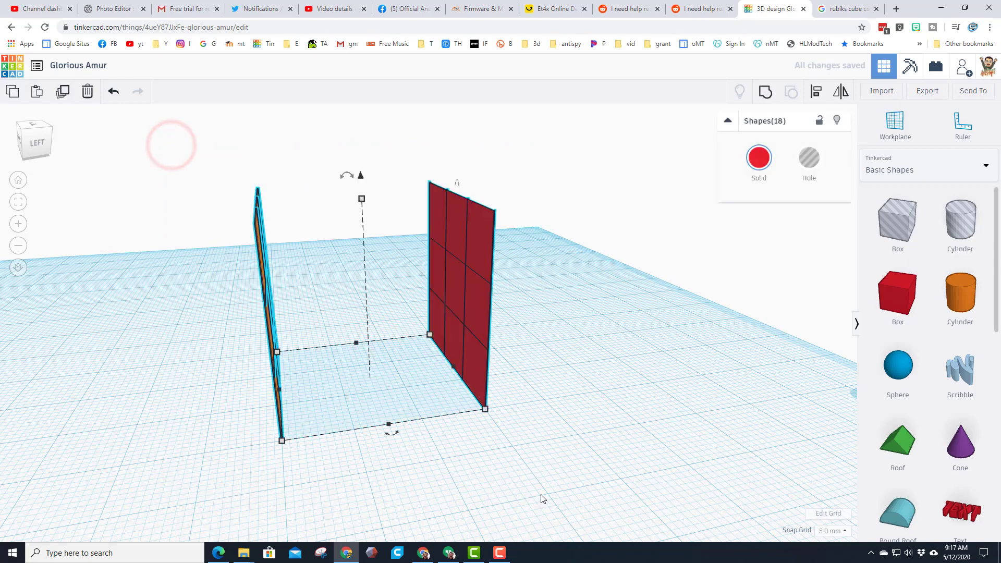
# Step: Rotate the copied red and orange panels 90° so four walls enclose a square
pyautogui.moveTo(223, 177); pyautogui.dragTo(533, 468)
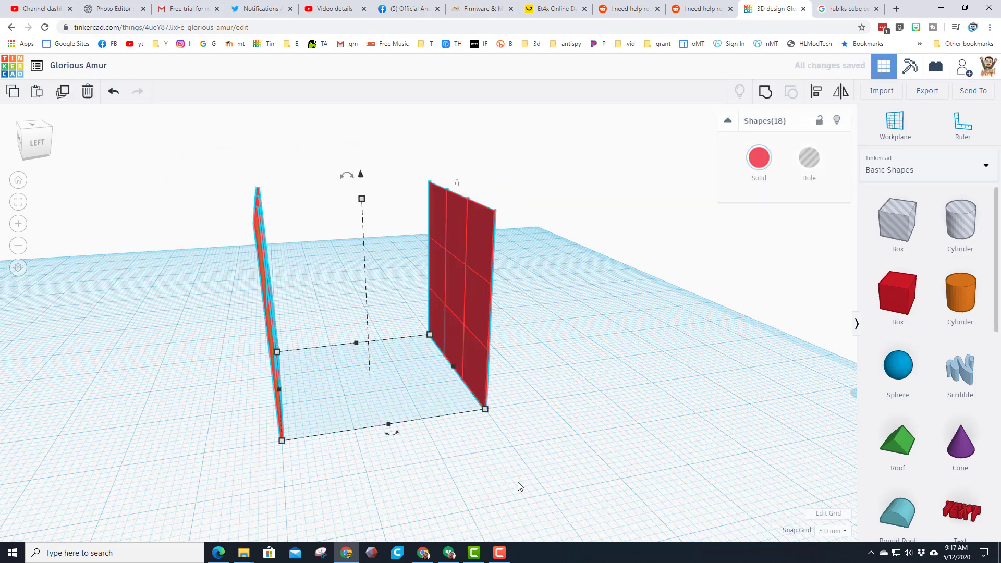
pyautogui.moveTo(397, 434); pyautogui.dragTo(272, 389)
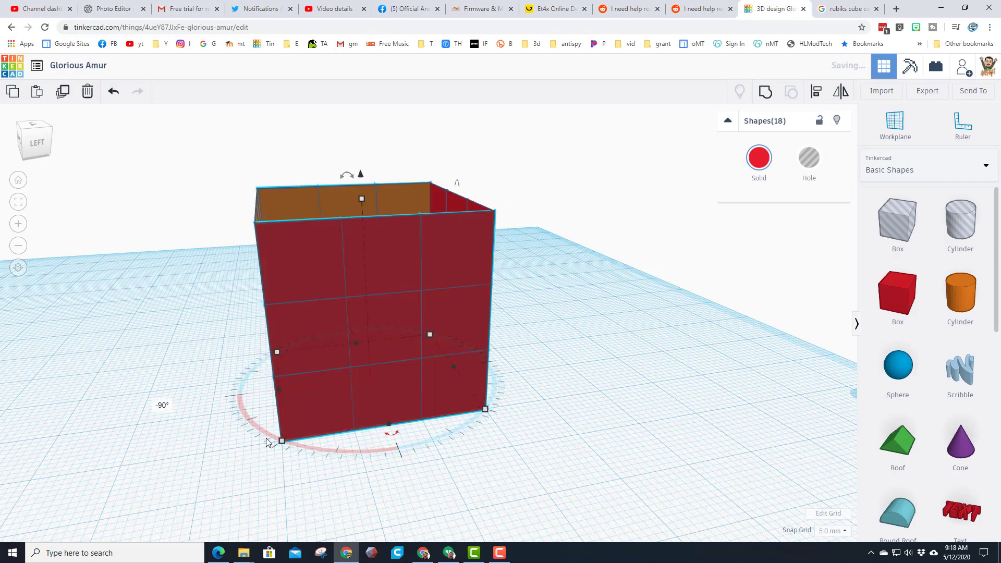
pyautogui.moveTo(417, 477); pyautogui.dragTo(576, 500, button='right')
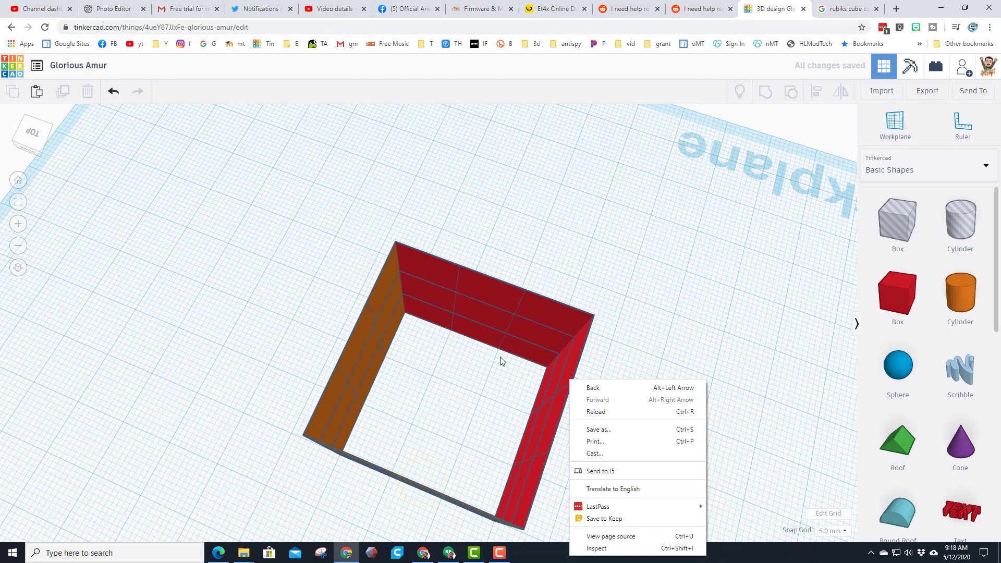
pyautogui.moveTo(499, 357); pyautogui.dragTo(567, 488)
pyautogui.moveTo(433, 422); pyautogui.dragTo(516, 384, button='right')
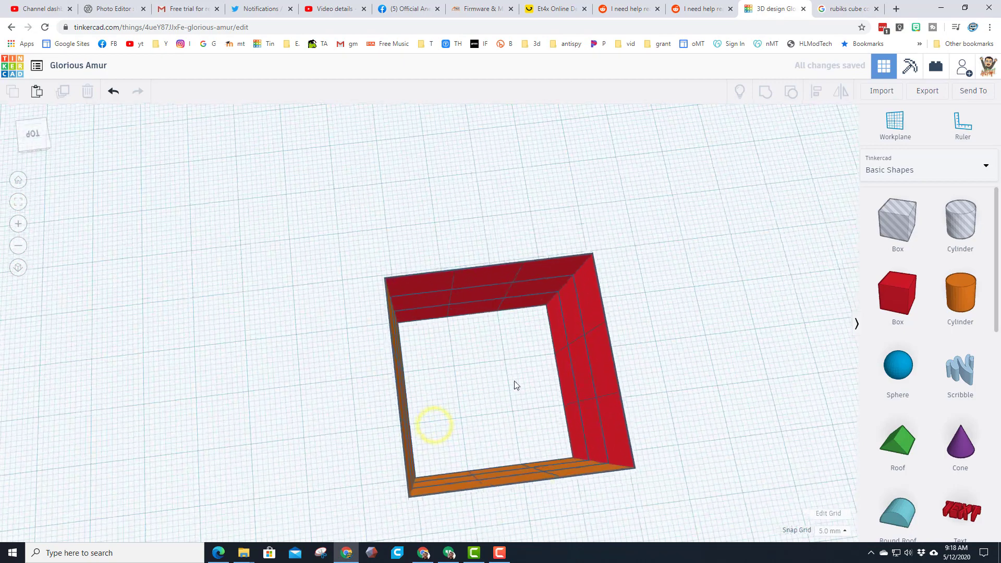
pyautogui.moveTo(523, 342); pyautogui.dragTo(671, 421)
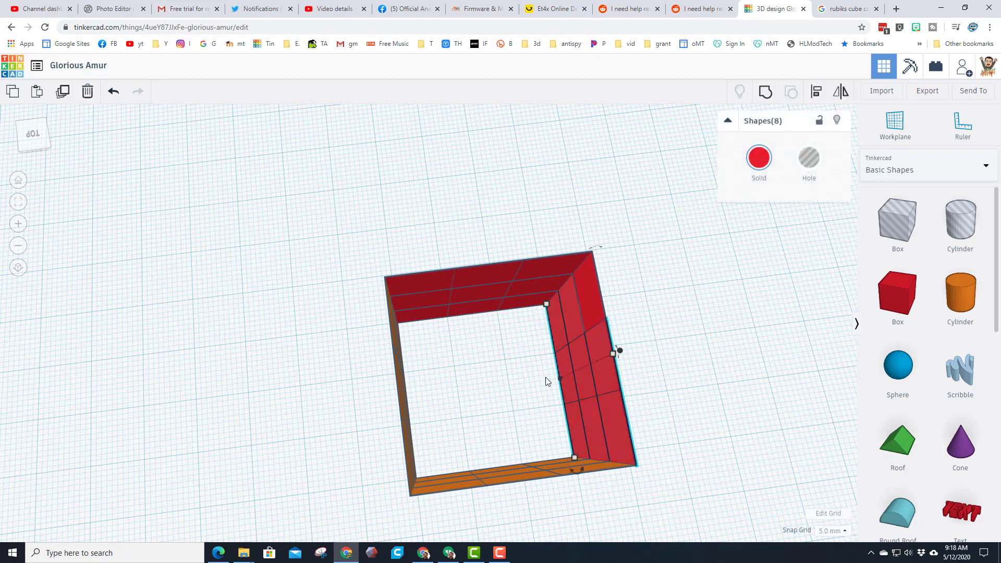
# Step: Recolour all tiles of the right wall dark blue
pyautogui.click(542, 375)
pyautogui.moveTo(540, 331); pyautogui.dragTo(657, 417)
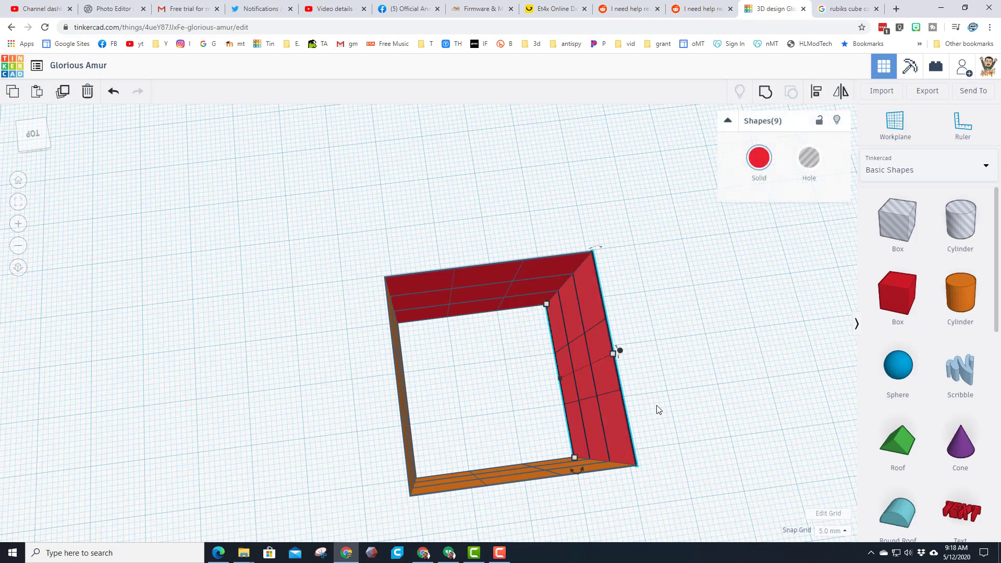
pyautogui.click(761, 166)
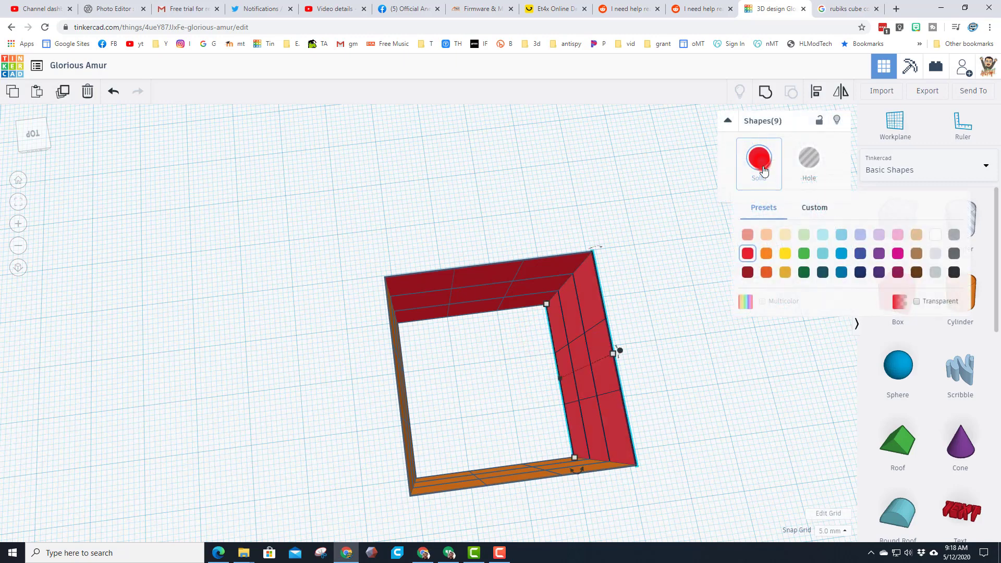
pyautogui.click(860, 273)
pyautogui.click(444, 375)
# Step: Recolour all tiles of the left wall yellow
pyautogui.moveTo(474, 380); pyautogui.dragTo(338, 347, button='right')
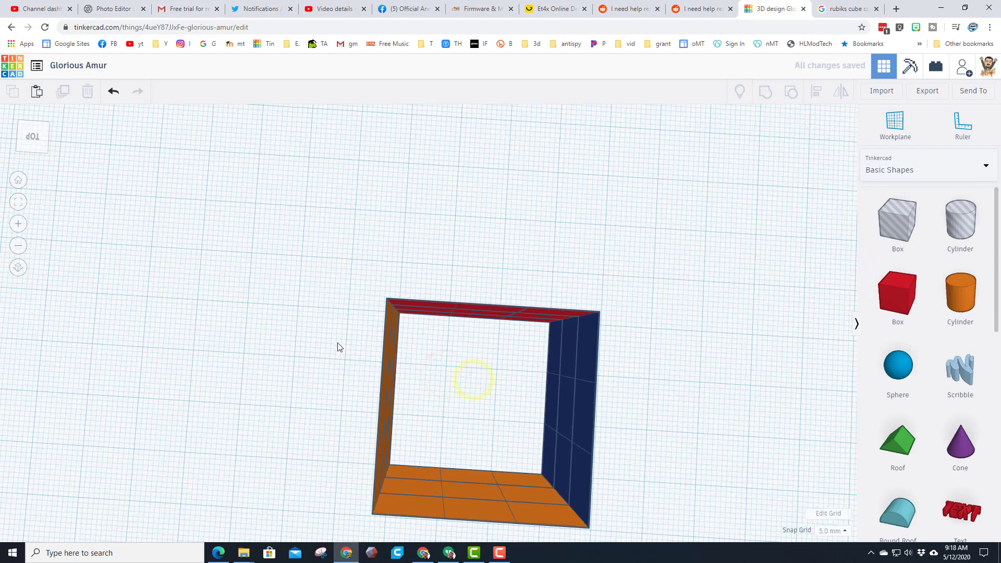
pyautogui.moveTo(373, 433); pyautogui.dragTo(424, 461)
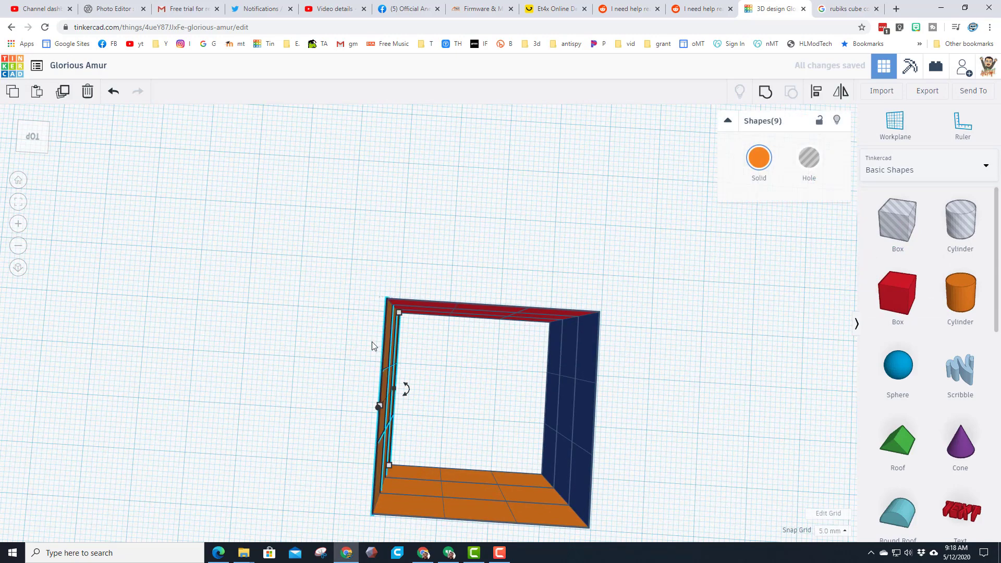
pyautogui.click(759, 158)
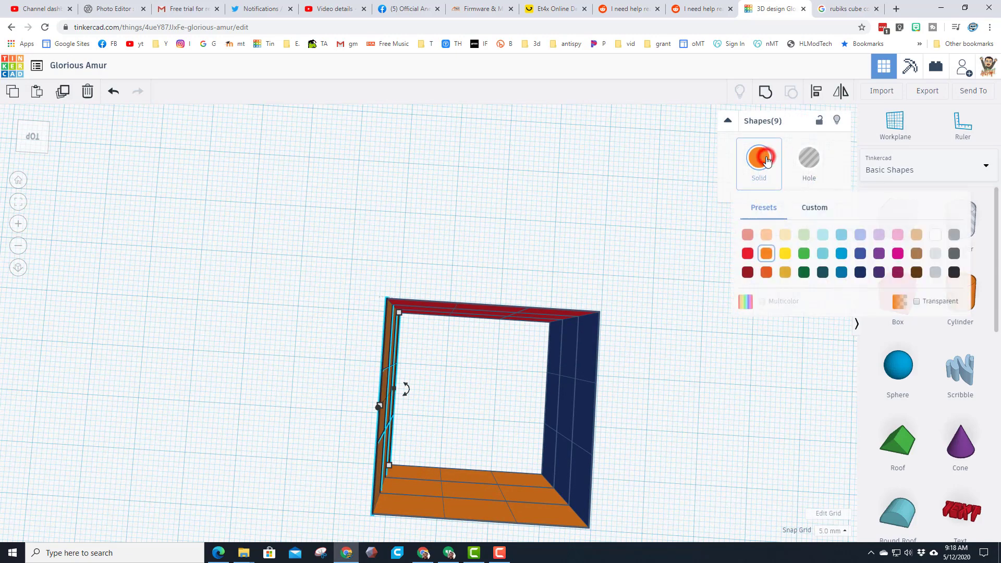
pyautogui.click(787, 256)
pyautogui.moveTo(472, 360); pyautogui.dragTo(479, 178, button='right')
# Step: From the top view, select the front and back tile walls together
pyautogui.click(479, 178)
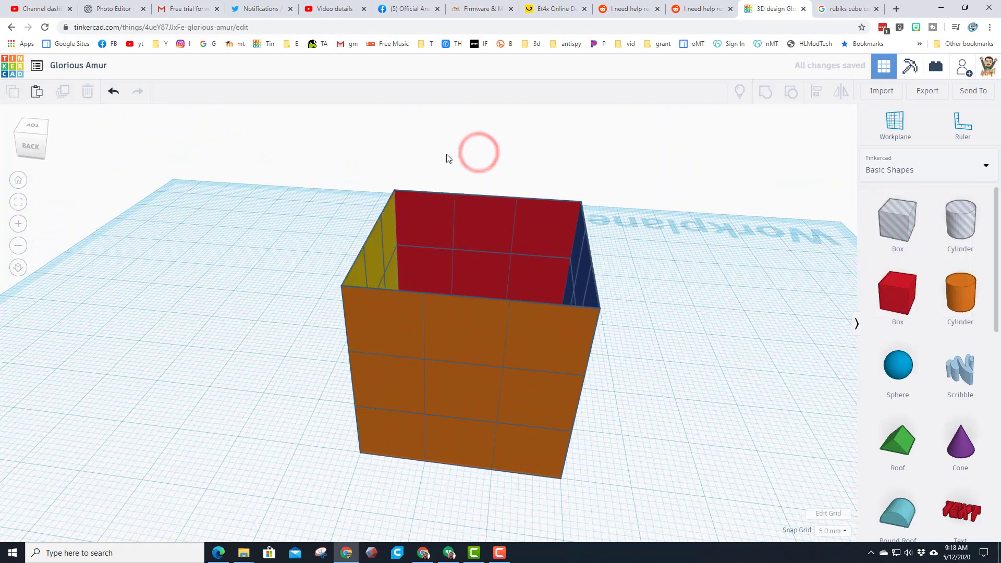
pyautogui.moveTo(446, 230); pyautogui.dragTo(448, 175, button='right')
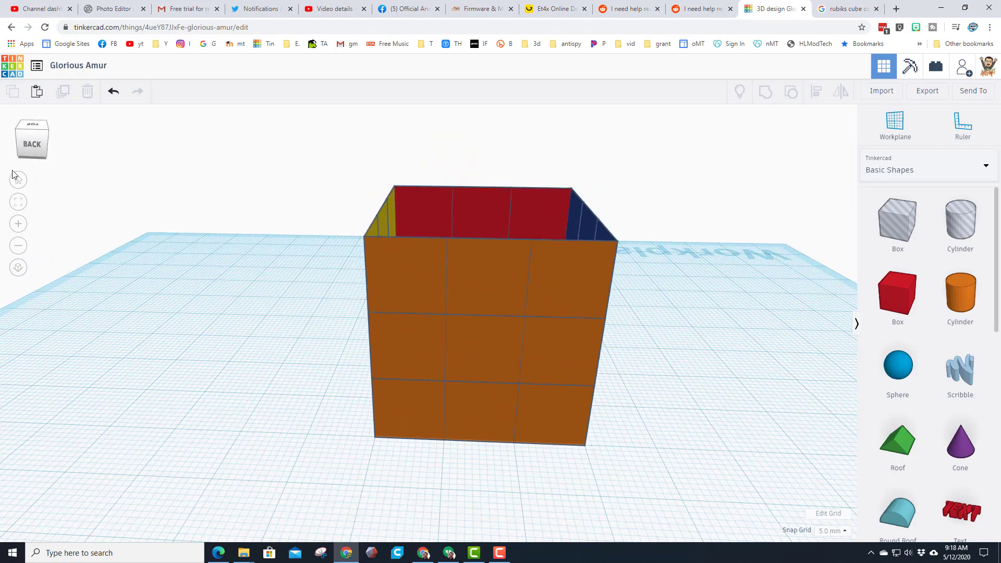
pyautogui.click(32, 129)
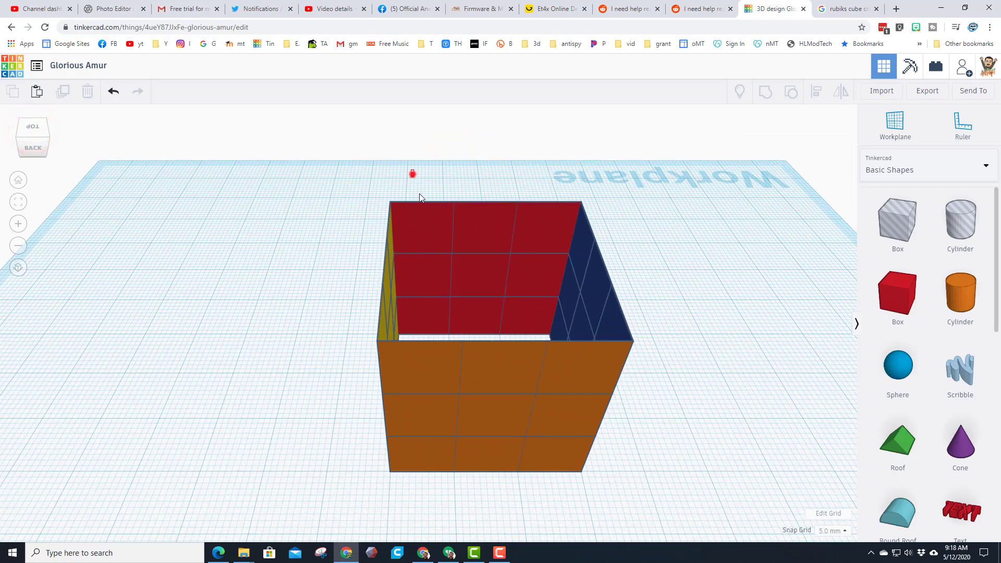
pyautogui.moveTo(508, 377); pyautogui.dragTo(536, 437)
pyautogui.moveTo(553, 485); pyautogui.dragTo(547, 488)
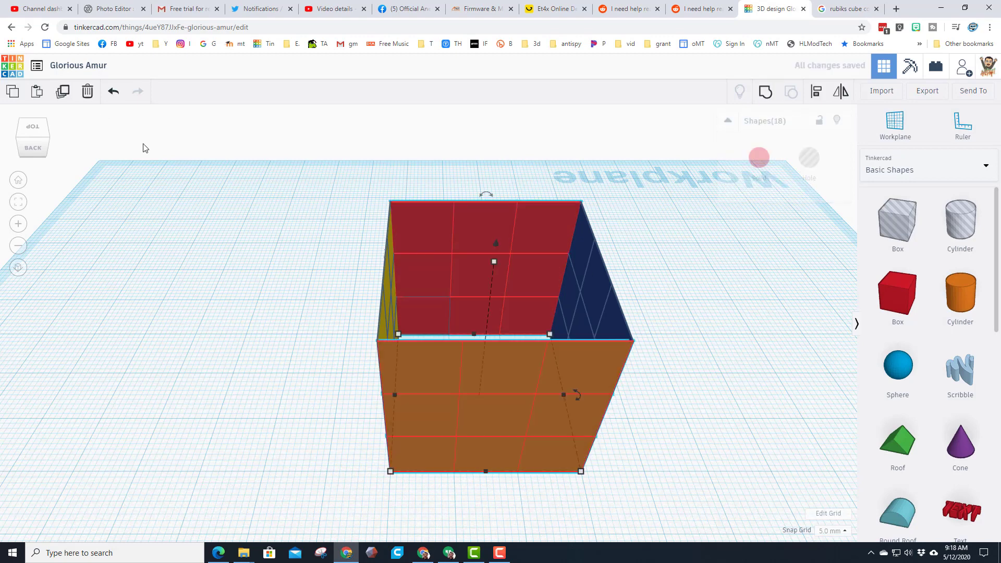
# Step: Turn the selected walls 90° so they lie flat as the cube's top and bottom
pyautogui.click(45, 136)
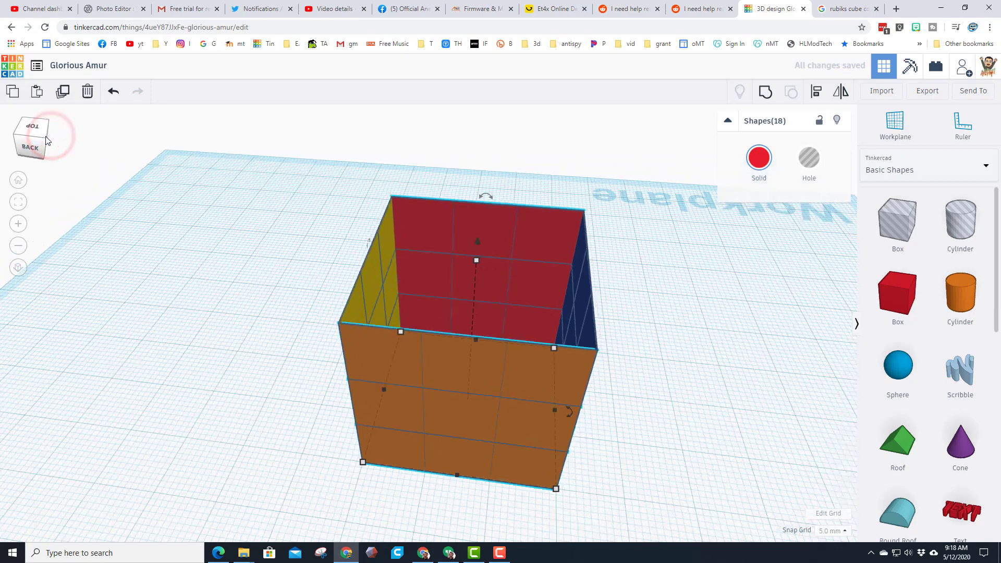
pyautogui.moveTo(340, 200); pyautogui.dragTo(292, 323)
pyautogui.moveTo(293, 186); pyautogui.dragTo(304, 345, button='right')
pyautogui.click(301, 341)
# Step: Select the nine bottom-face tiles and colour them light grey
pyautogui.click(399, 303)
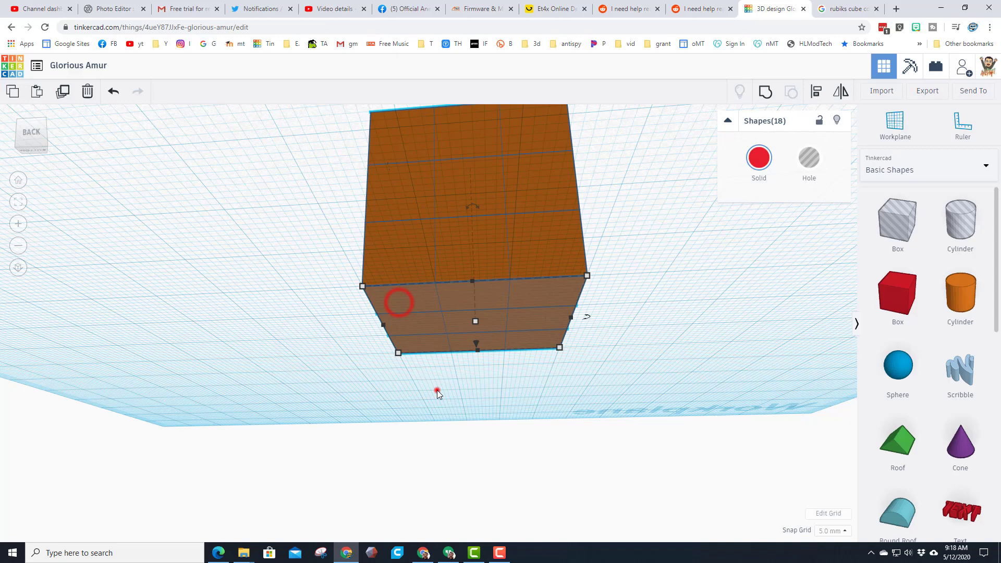
pyautogui.click(438, 392)
pyautogui.click(417, 312)
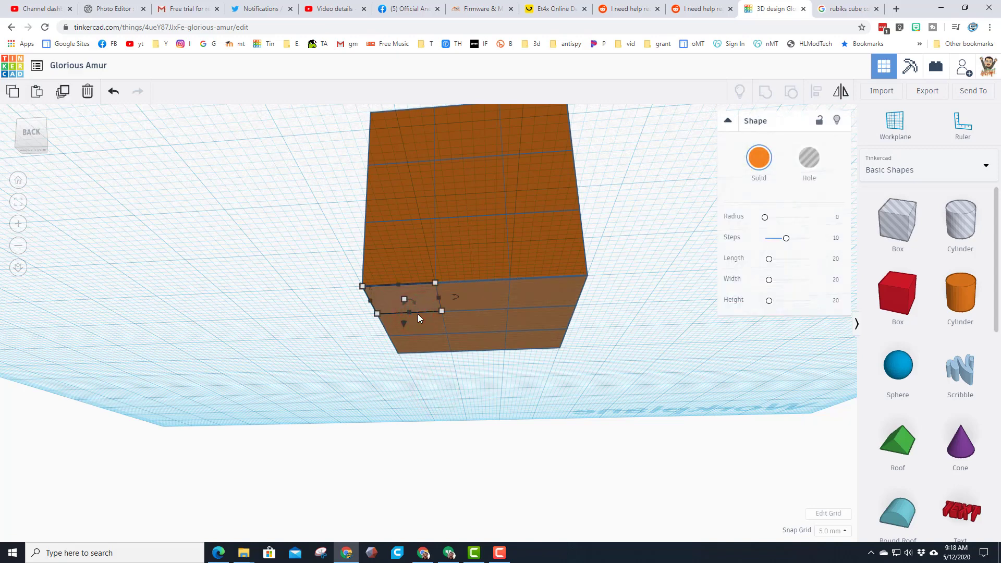
pyautogui.keyDown('shift'); pyautogui.click(416, 328); pyautogui.keyUp('shift')
pyautogui.keyDown('shift'); pyautogui.click(468, 342); pyautogui.keyUp('shift')
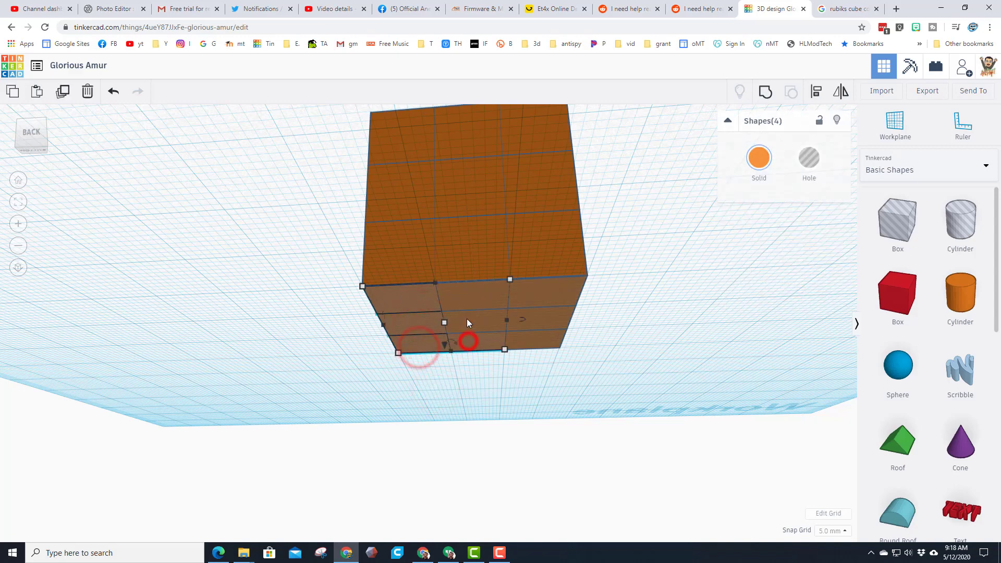
pyautogui.keyDown('shift'); pyautogui.click(467, 318); pyautogui.keyUp('shift')
pyautogui.keyDown('shift'); pyautogui.click(469, 294); pyautogui.keyUp('shift')
pyautogui.keyDown('shift'); pyautogui.click(542, 290); pyautogui.keyUp('shift')
pyautogui.keyDown('shift'); pyautogui.click(545, 316); pyautogui.keyUp('shift')
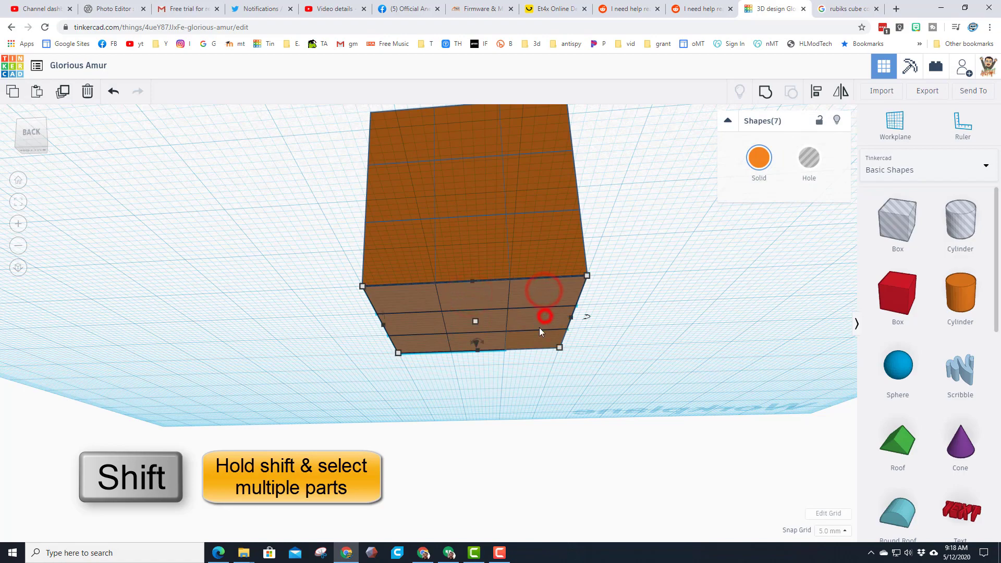
pyautogui.keyDown('shift'); pyautogui.click(534, 342); pyautogui.keyUp('shift')
pyautogui.click(759, 158)
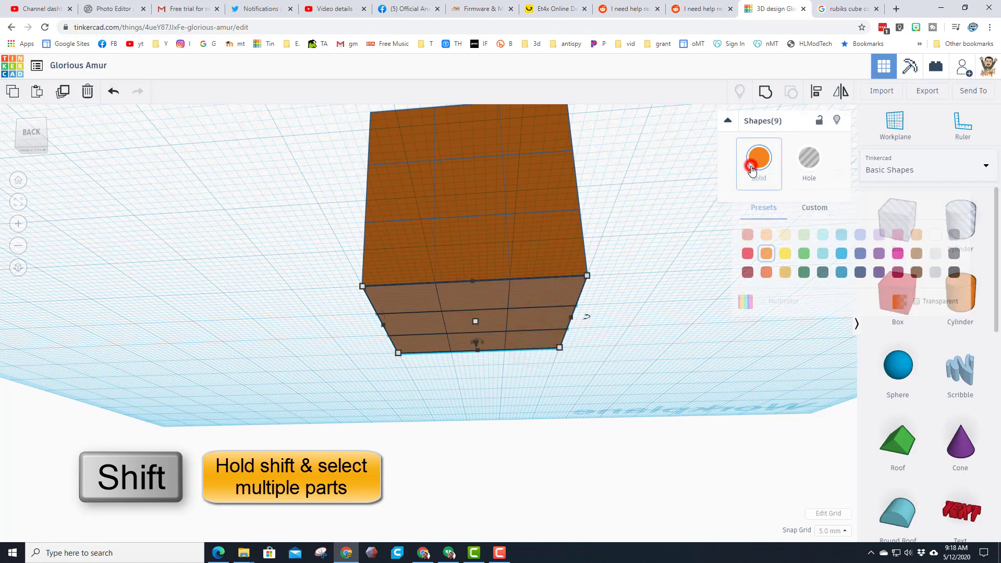
pyautogui.click(932, 240)
# Step: Select the nine top-face tiles and colour them dark green
pyautogui.moveTo(306, 143); pyautogui.dragTo(398, 292, button='right')
pyautogui.click(425, 231)
pyautogui.click(428, 303)
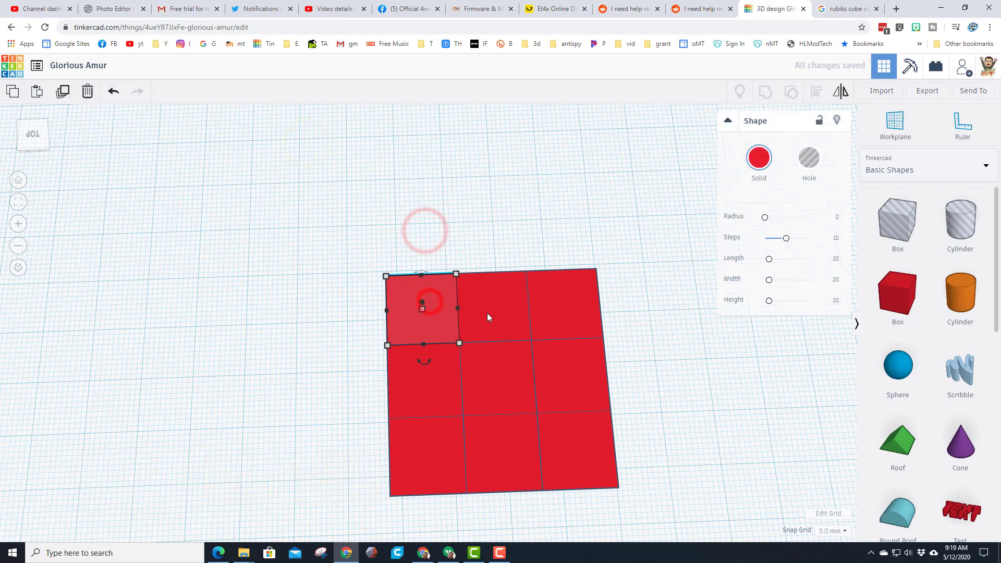
pyautogui.keyDown('shift'); pyautogui.click(498, 305); pyautogui.keyUp('shift')
pyautogui.keyDown('shift'); pyautogui.click(555, 306); pyautogui.keyUp('shift')
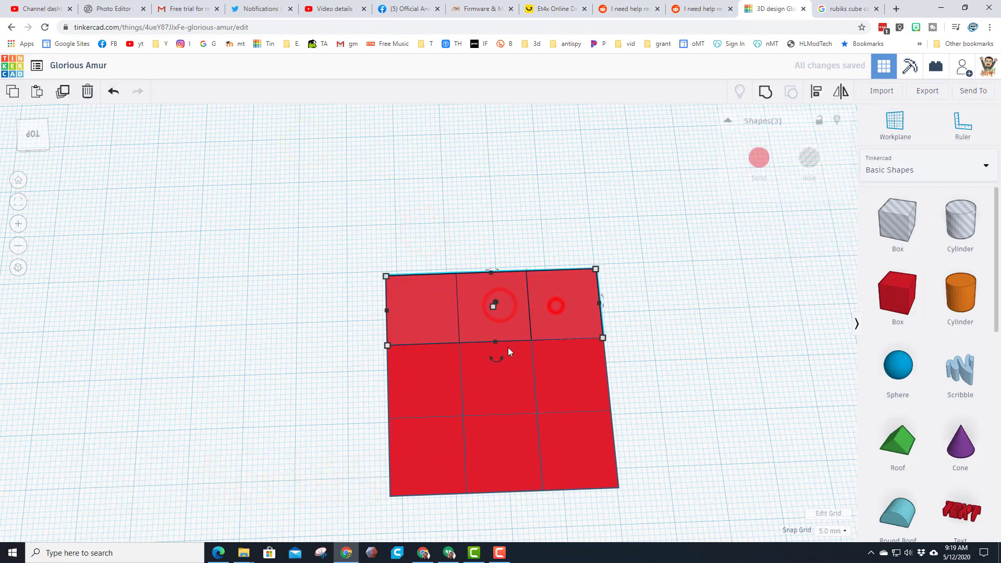
pyautogui.keyDown('shift'); pyautogui.click(438, 375); pyautogui.keyUp('shift')
pyautogui.keyDown('shift'); pyautogui.click(495, 381); pyautogui.keyUp('shift')
pyautogui.keyDown('shift'); pyautogui.click(572, 380); pyautogui.keyUp('shift')
pyautogui.keyDown('shift'); pyautogui.click(430, 442); pyautogui.keyUp('shift')
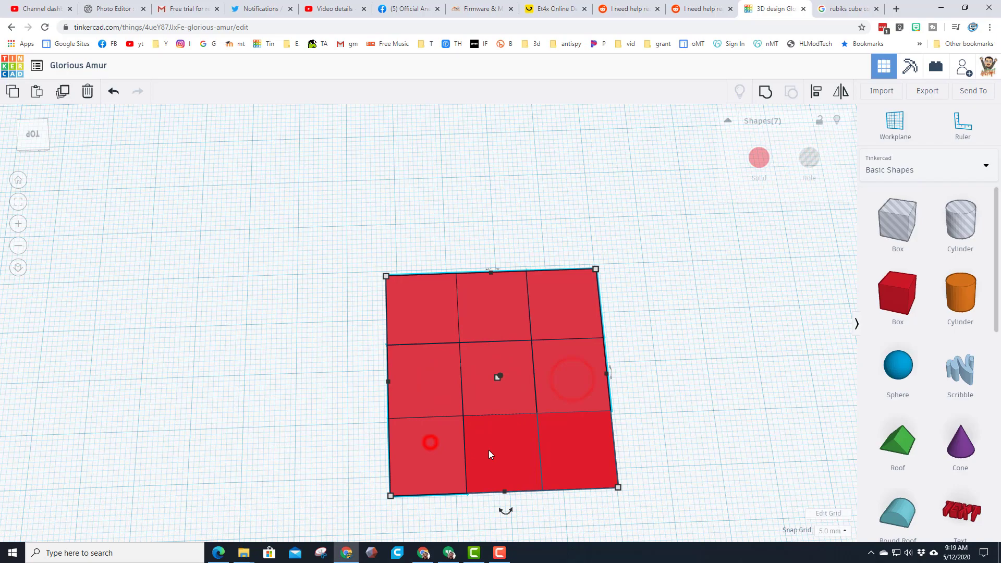
pyautogui.keyDown('shift'); pyautogui.click(500, 453); pyautogui.keyUp('shift')
pyautogui.keyDown('shift'); pyautogui.click(574, 449); pyautogui.keyUp('shift')
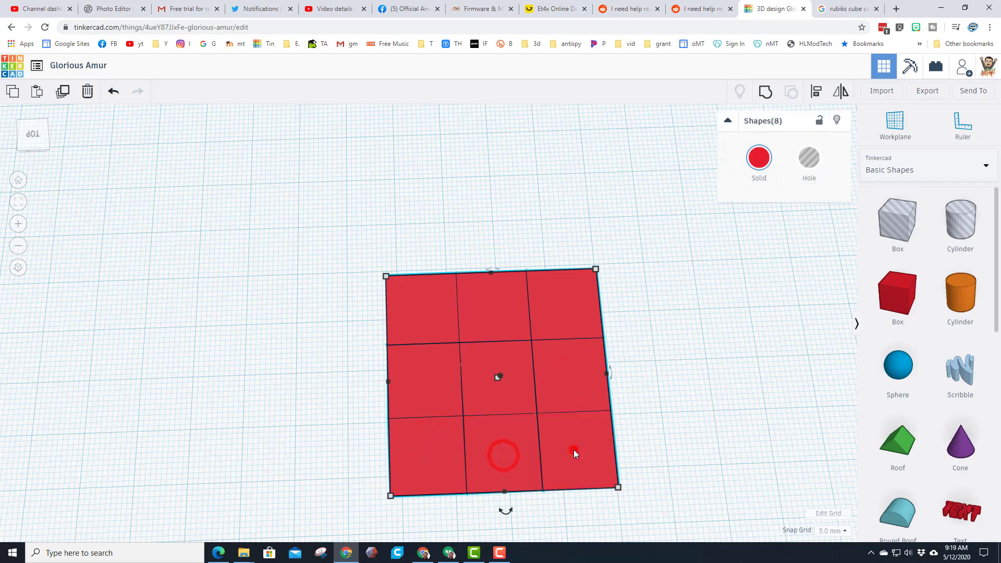
pyautogui.click(759, 157)
pyautogui.click(800, 274)
pyautogui.moveTo(655, 323); pyautogui.dragTo(582, 274, button='right')
# Step: Hide the upper-right front orange tile to inspect the hollow interior, then show all tiles
pyautogui.click(596, 342)
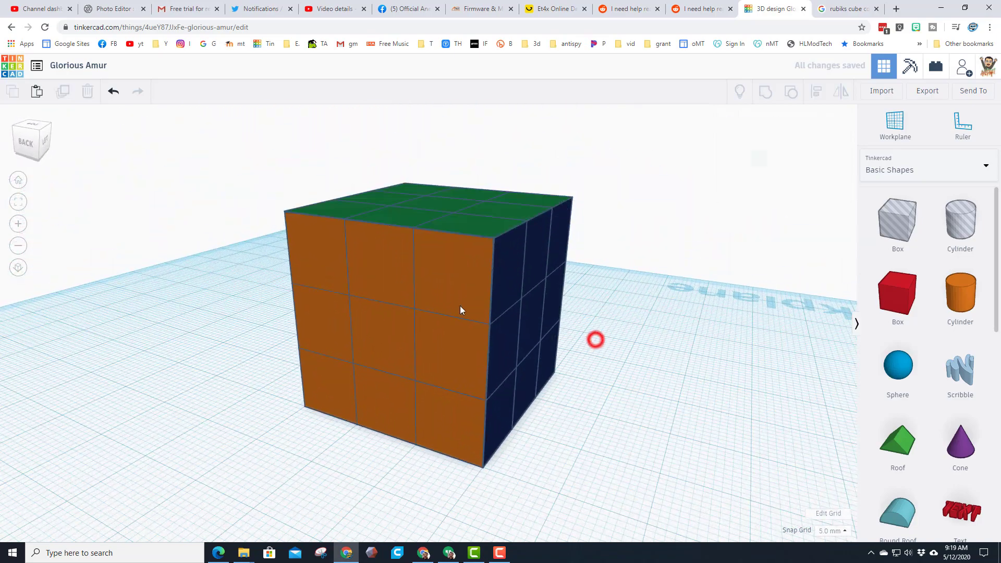
pyautogui.click(454, 294)
pyautogui.click(837, 121)
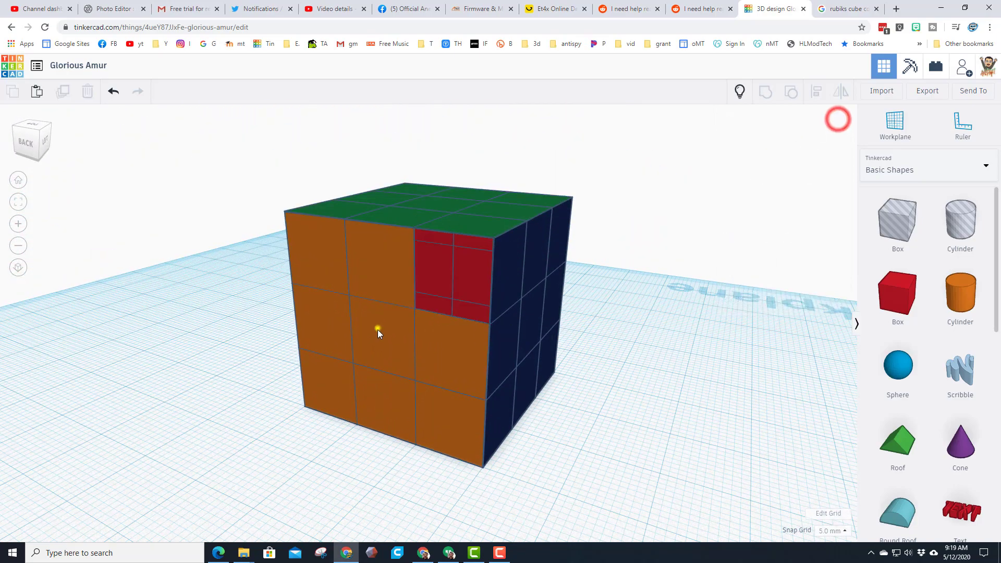
pyautogui.moveTo(377, 329); pyautogui.dragTo(701, 396, button='right')
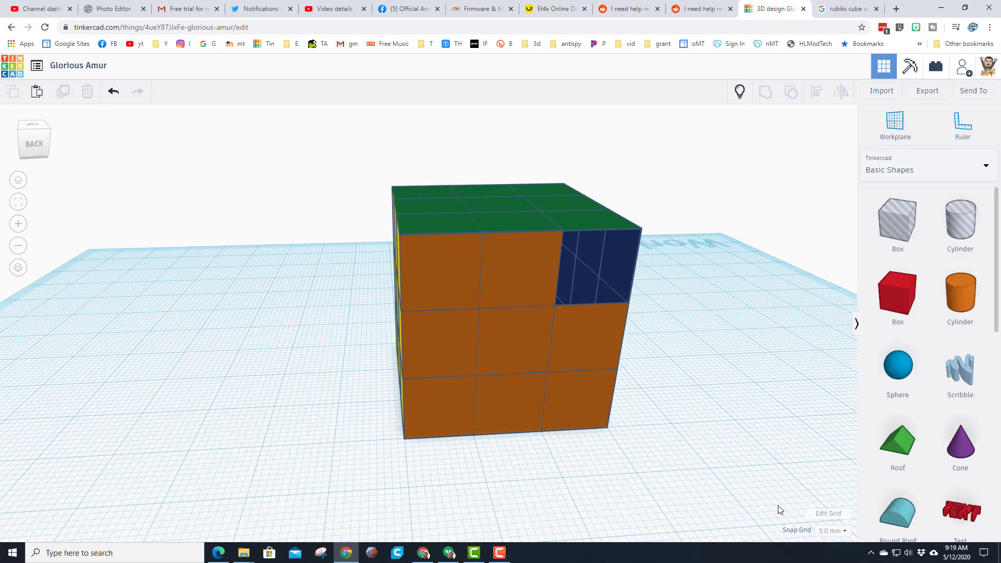
pyautogui.moveTo(687, 461); pyautogui.dragTo(696, 443, button='right')
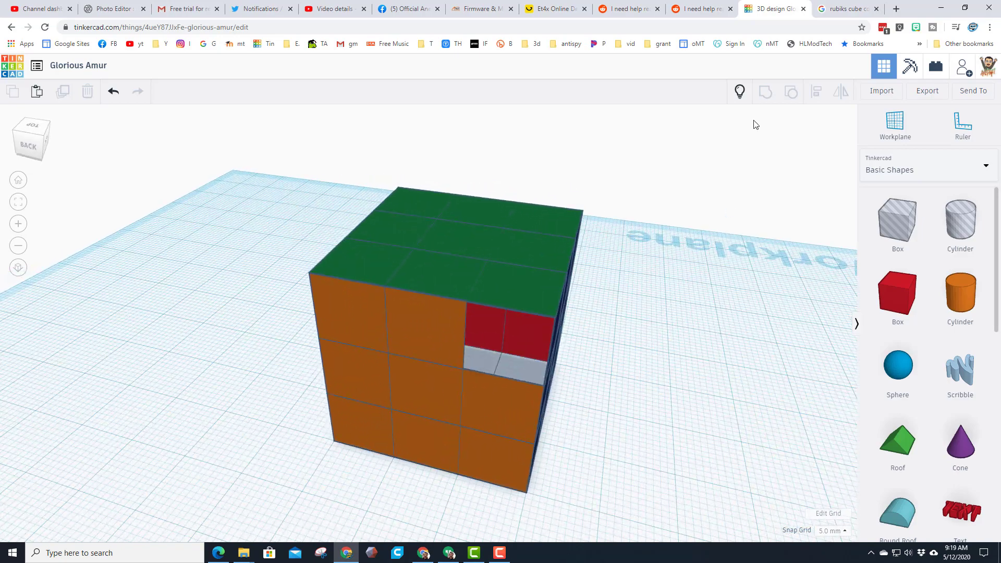
pyautogui.click(740, 92)
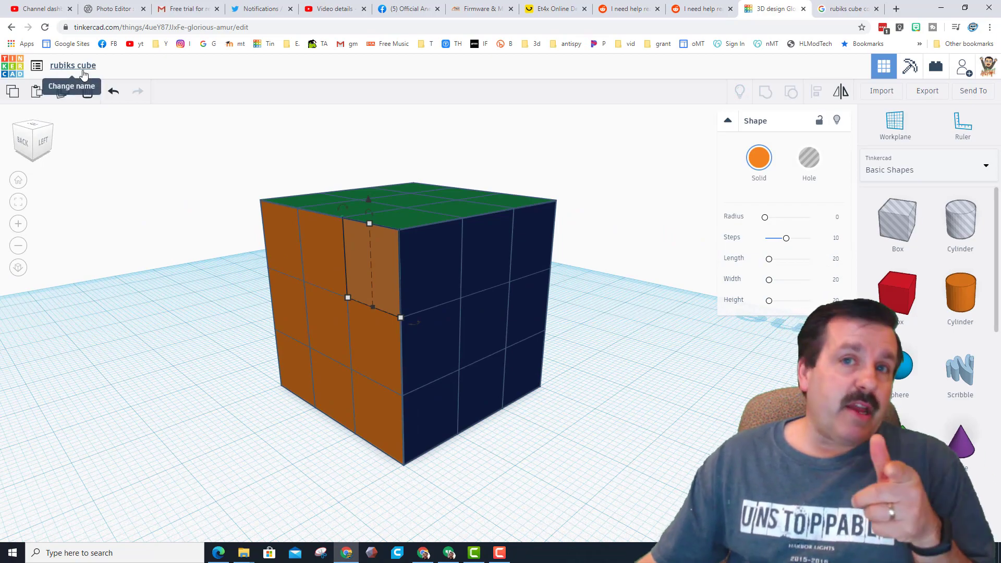
pyautogui.moveTo(87, 263); pyautogui.dragTo(398, 264, button='right')
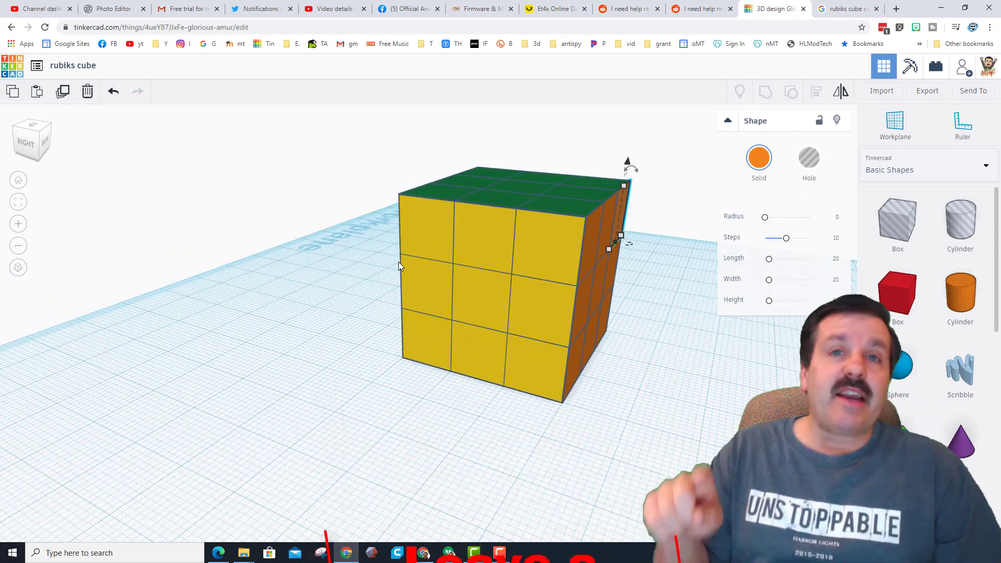